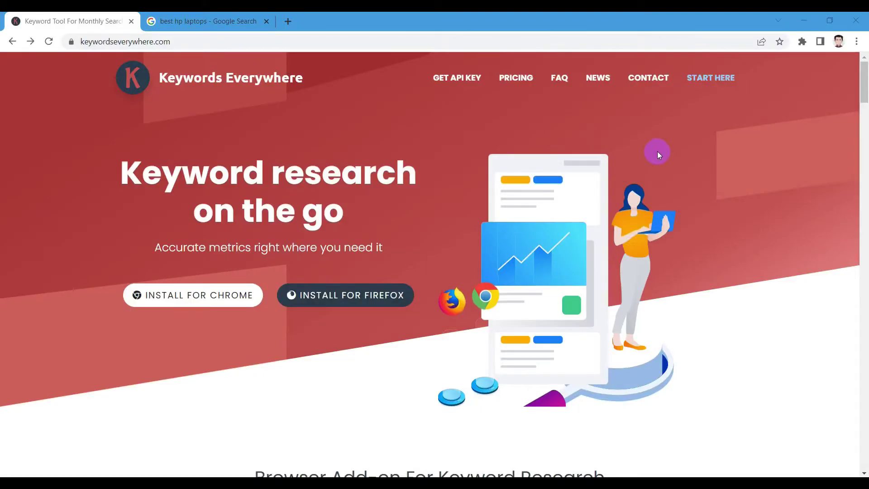
scroll(665, 145, "down", 1)
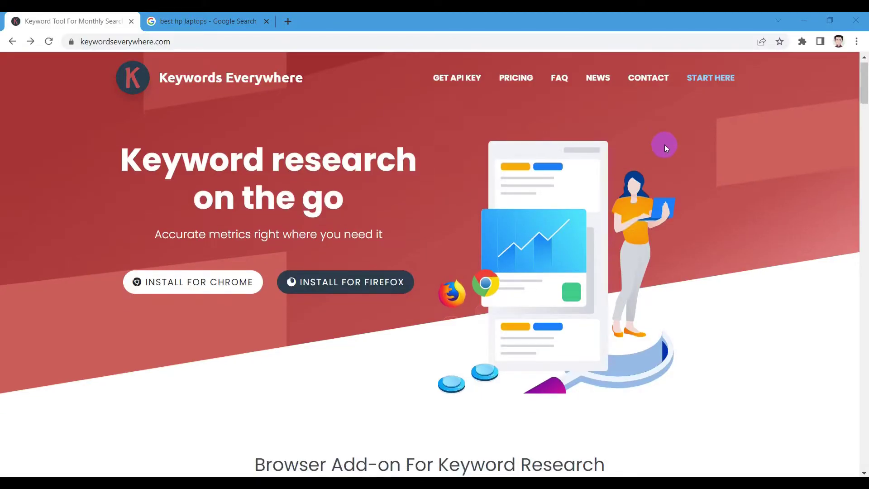
scroll(664, 145, "down", 1)
scroll(664, 146, "down", 1)
scroll(664, 147, "down", 1)
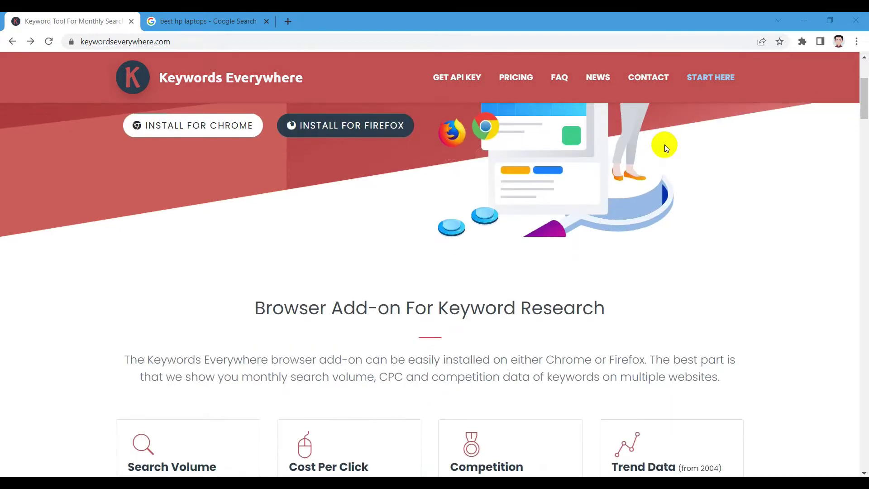
scroll(665, 146, "down", 2)
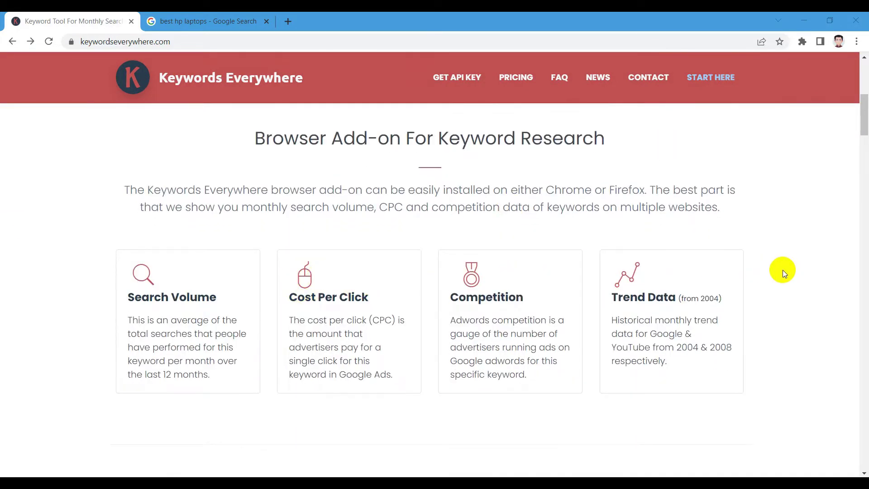
scroll(782, 270, "down", 1)
scroll(782, 271, "down", 1)
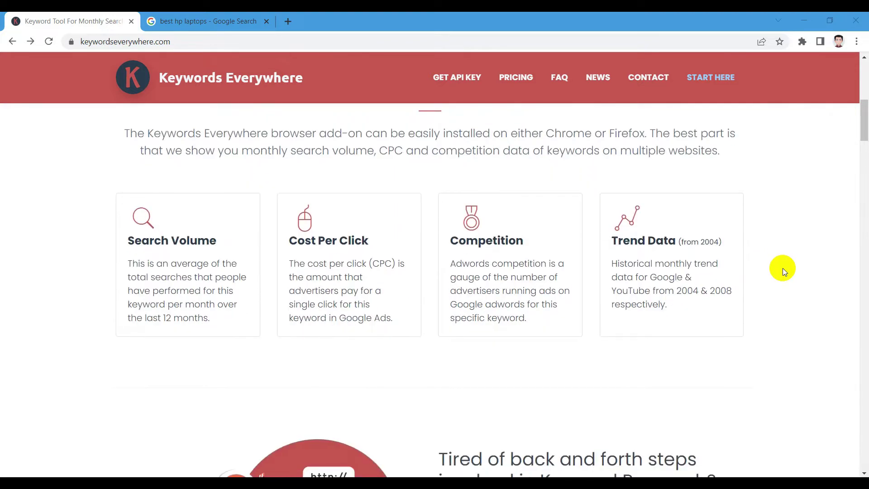
scroll(783, 270, "down", 2)
scroll(782, 269, "down", 1)
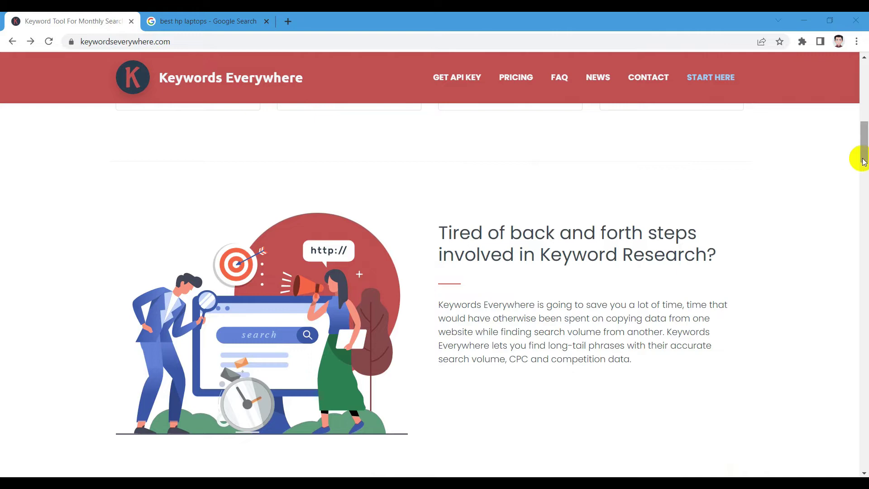
mouse_move(864, 161)
left_mouse_down()
mouse_move(864, 178)
mouse_move(864, 75)
left_mouse_up()
Step: Switch to the 'best hp laptops' Google results tab to review the keyword panels
left_click(232, 19)
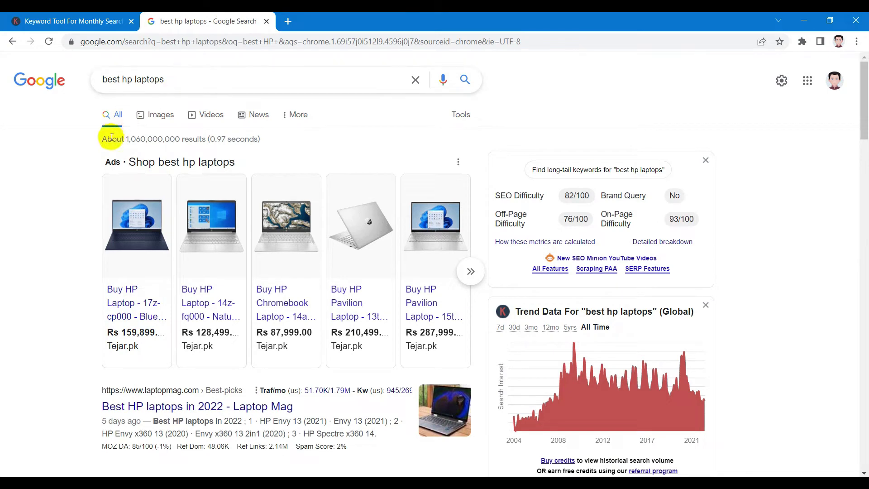
scroll(35, 187, "down", 1)
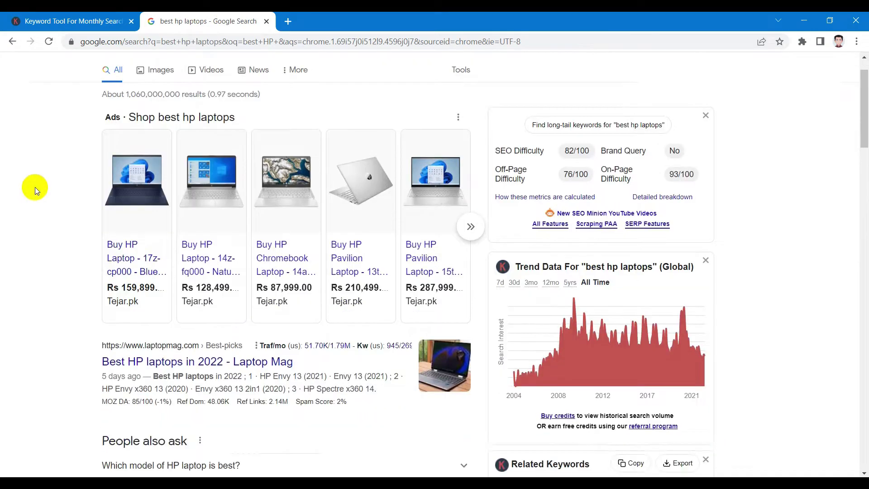
scroll(35, 187, "down", 1)
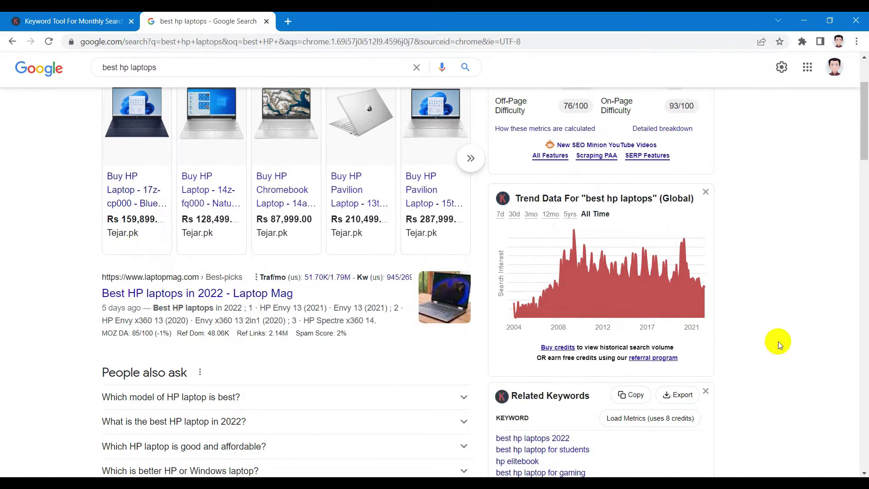
scroll(778, 341, "up", 2)
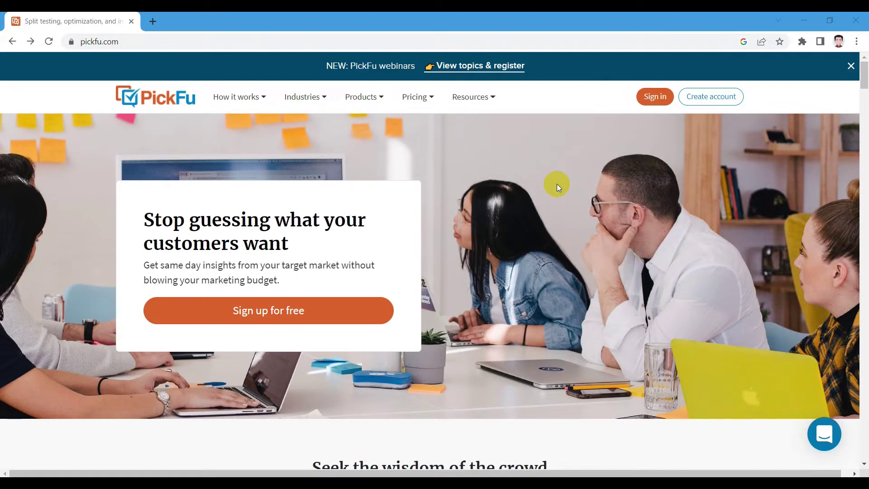
scroll(556, 183, "down", 1)
scroll(557, 184, "down", 2)
scroll(557, 184, "down", 1)
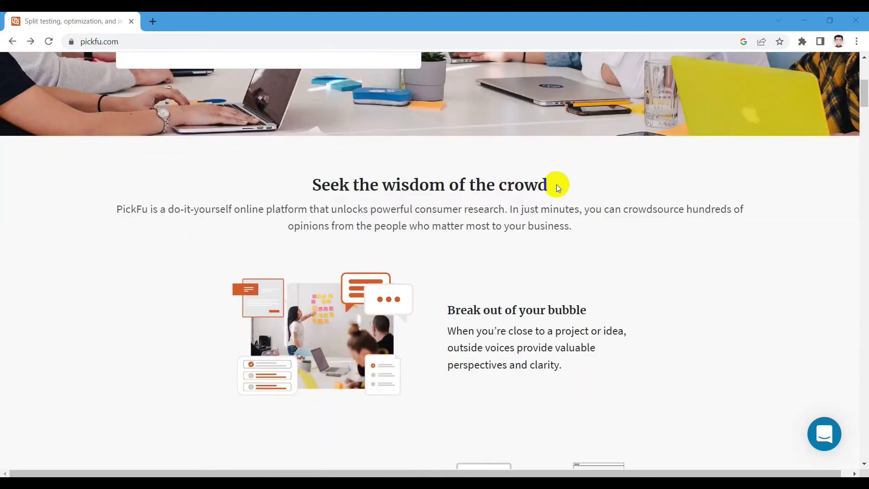
scroll(556, 184, "down", 1)
scroll(556, 184, "down", 3)
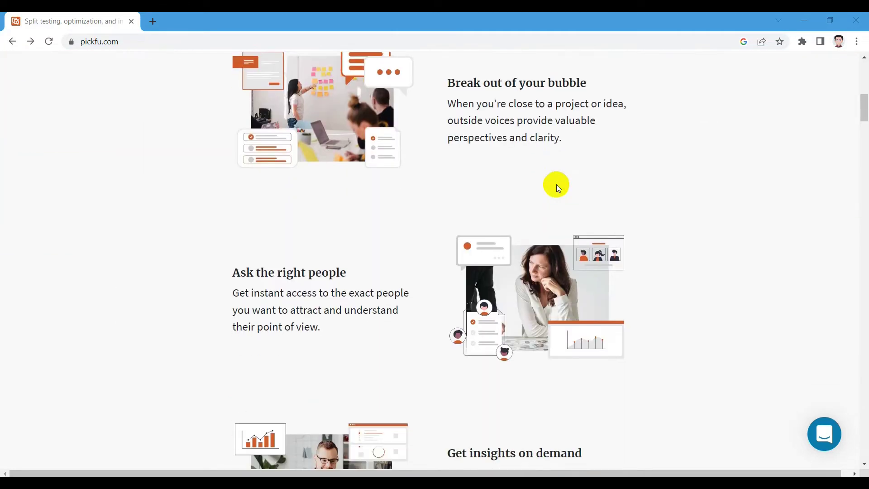
scroll(555, 184, "down", 2)
scroll(556, 184, "down", 2)
scroll(556, 185, "down", 1)
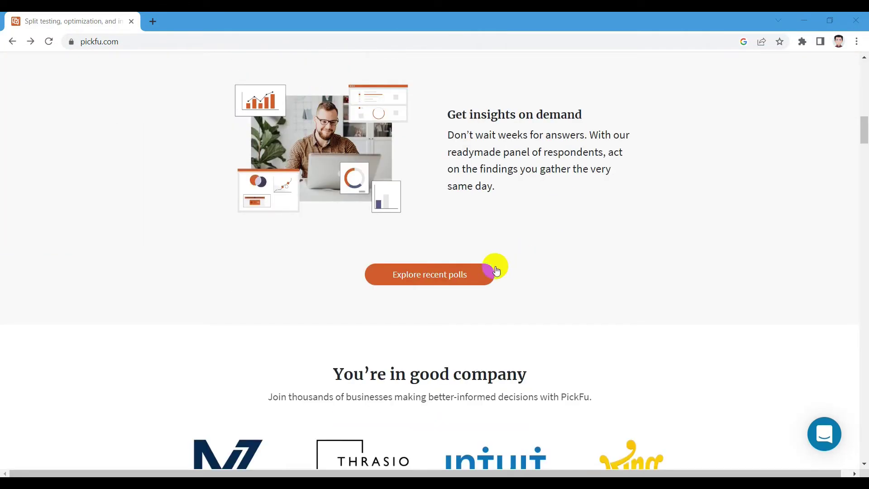
Step: Open PickFu's Explore recent polls gallery from the homepage
left_click(438, 274)
left_click(379, 277)
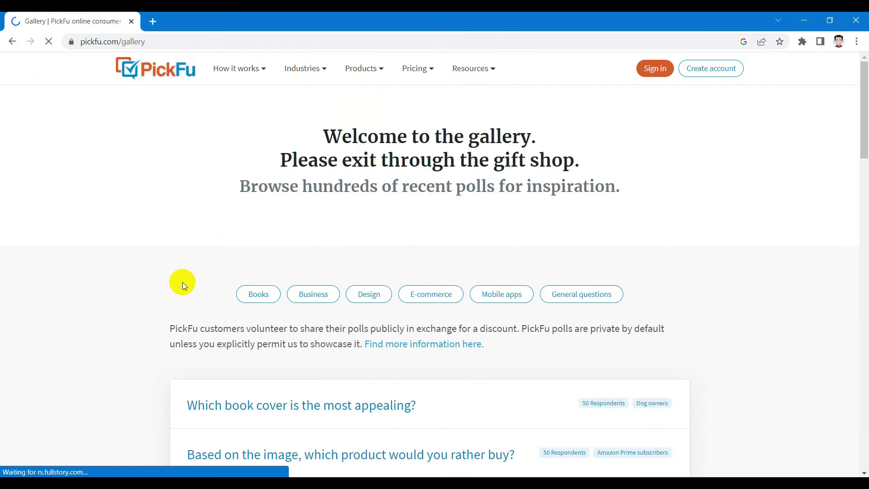
scroll(120, 278, "down", 3)
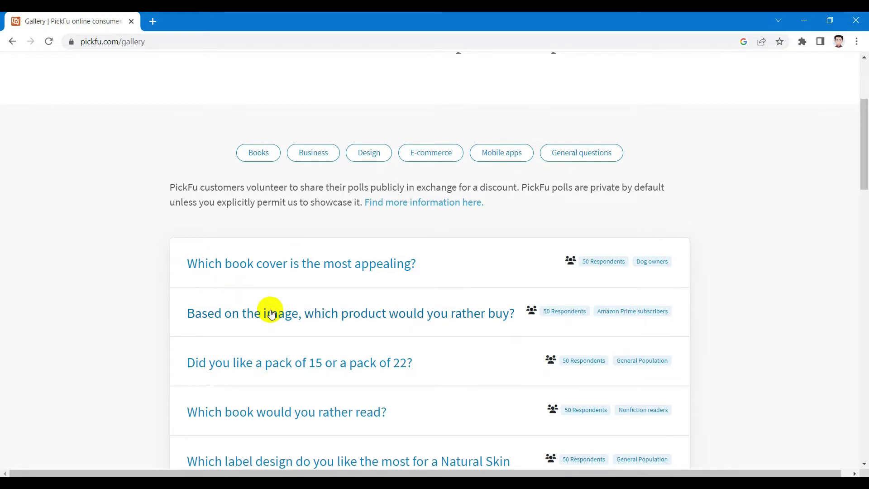
Step: Open the 'which product would you rather buy?' water-bottle poll to see Option B winning
left_click(277, 316)
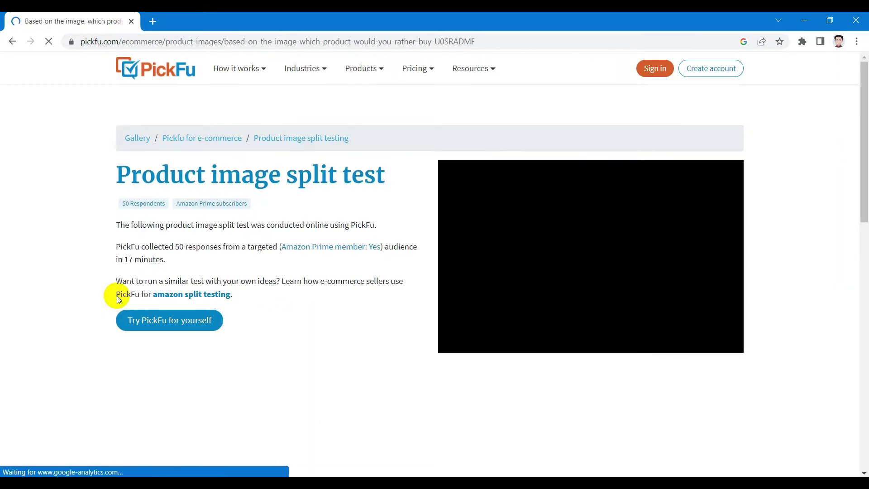
scroll(25, 253, "down", 2)
scroll(25, 253, "down", 1)
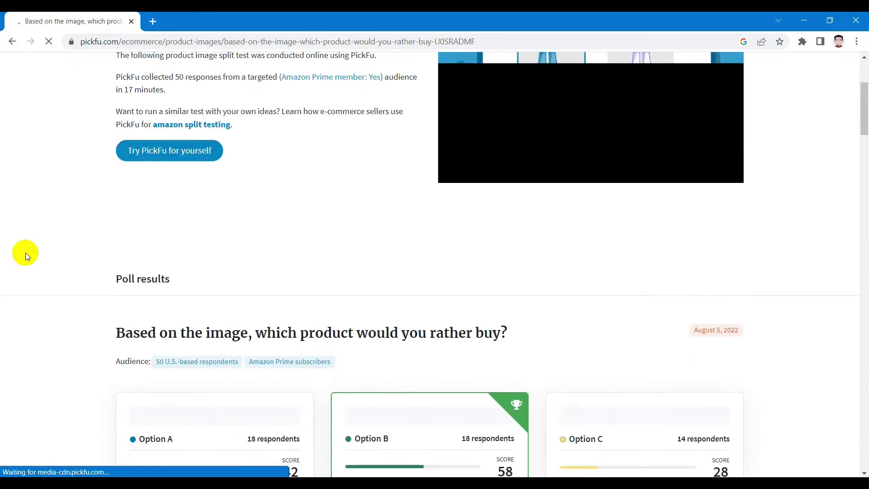
scroll(24, 254, "down", 2)
scroll(24, 253, "down", 2)
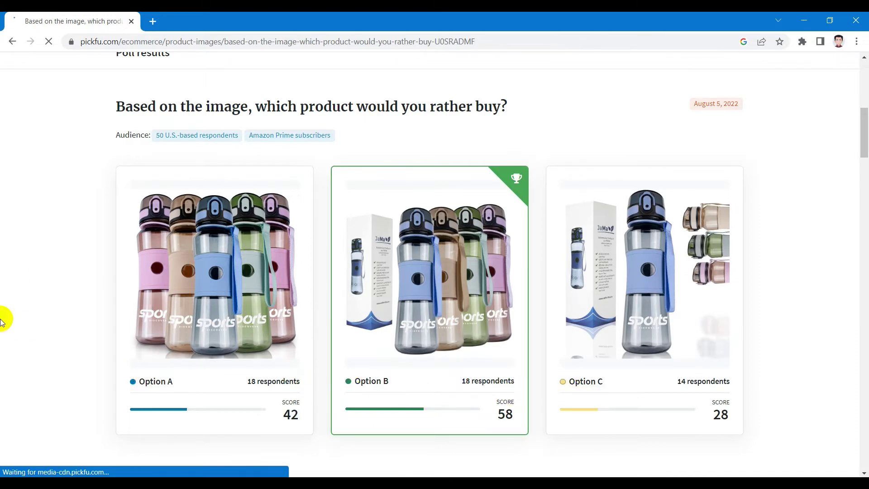
scroll(1, 319, "down", 3)
scroll(2, 320, "down", 2)
scroll(1, 319, "down", 2)
scroll(1, 319, "down", 1)
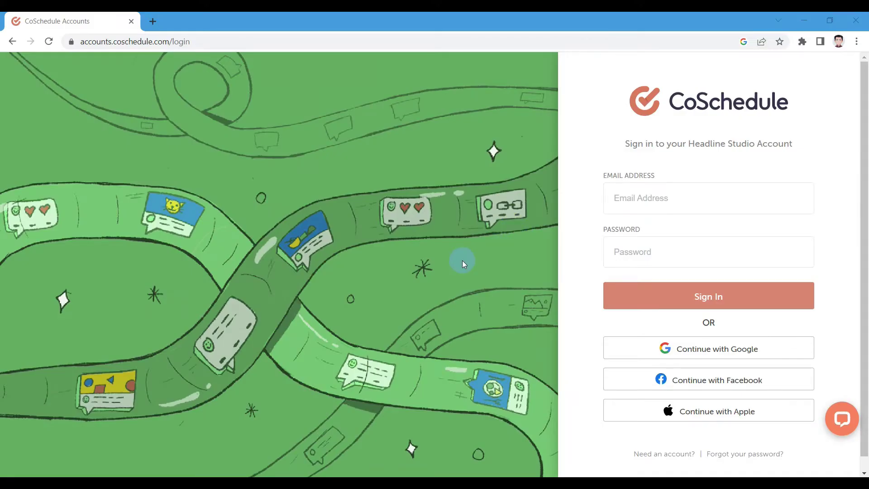
Step: Sign in with Google and analyze '7 Digital Marketing Tools to Grow Your Business', scoring 69
left_click(689, 346)
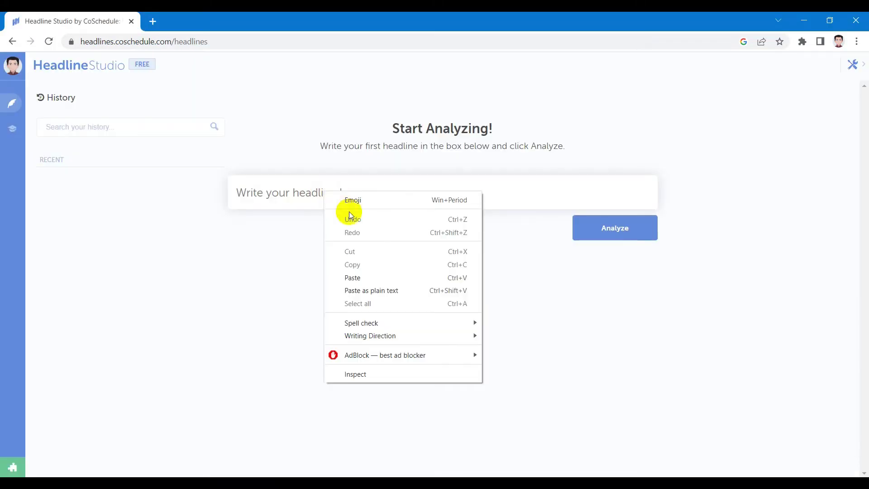
left_click(371, 275)
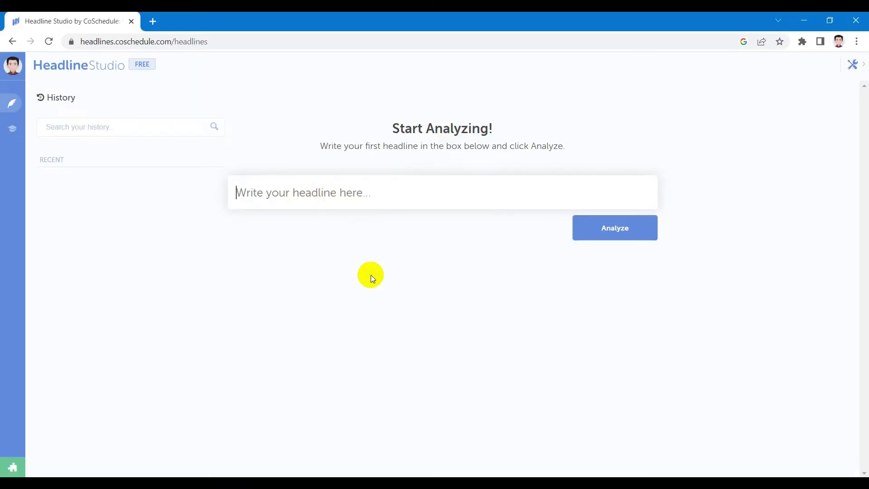
left_click(614, 235)
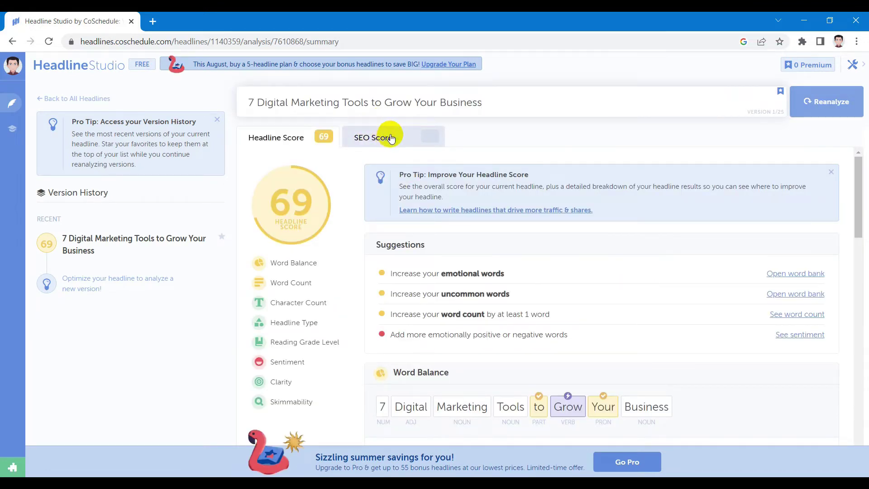
scroll(587, 281, "down", 2)
scroll(587, 283, "down", 2)
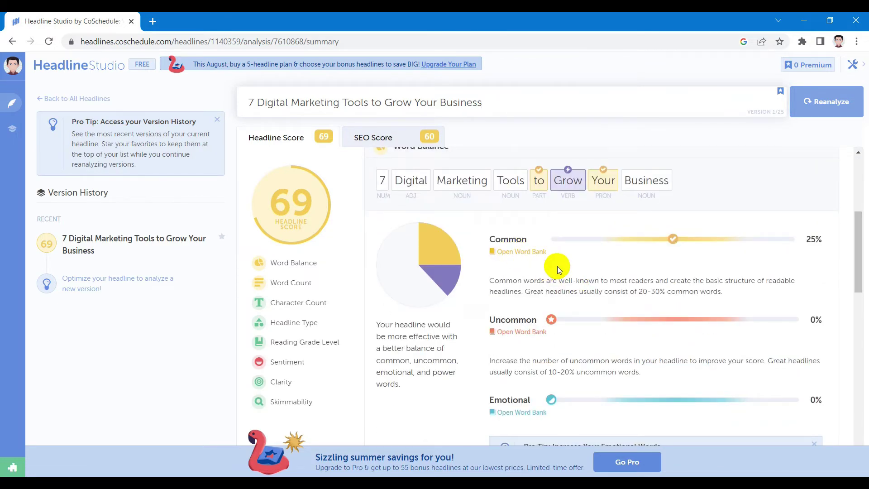
left_click_drag(859, 233, 857, 264)
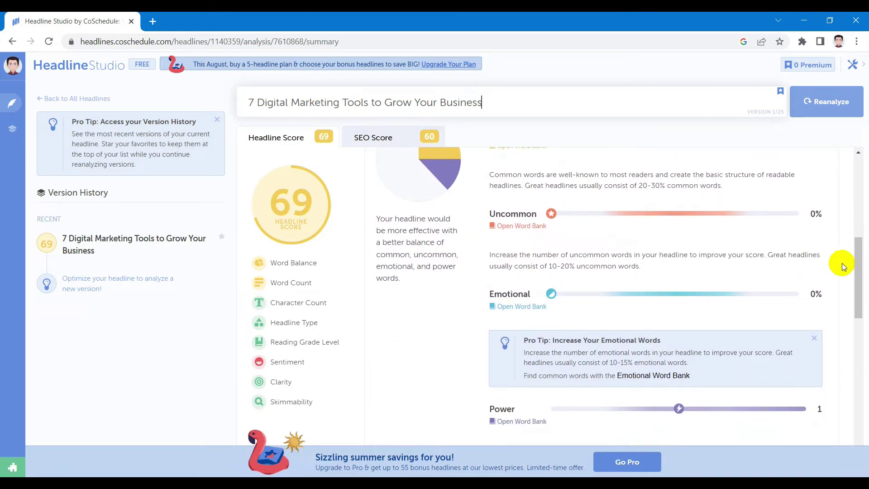
scroll(830, 263, "down", 2)
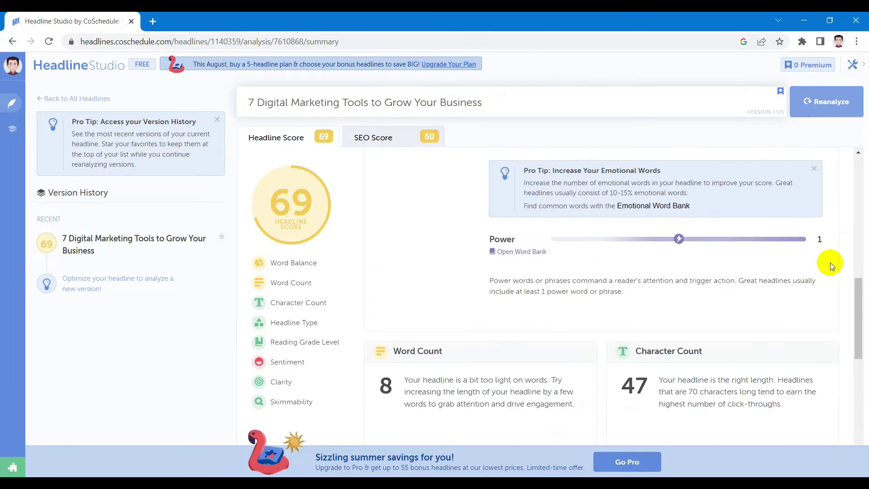
scroll(829, 262, "down", 2)
scroll(830, 263, "down", 2)
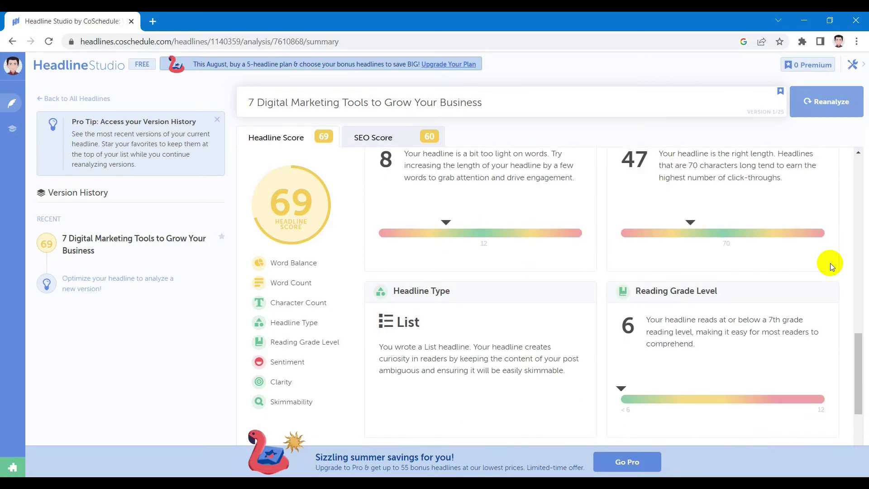
Step: View the SEO Score report, dismissing the Welcome Deal popup, showing 10K+ searches and low competition
left_click(397, 136)
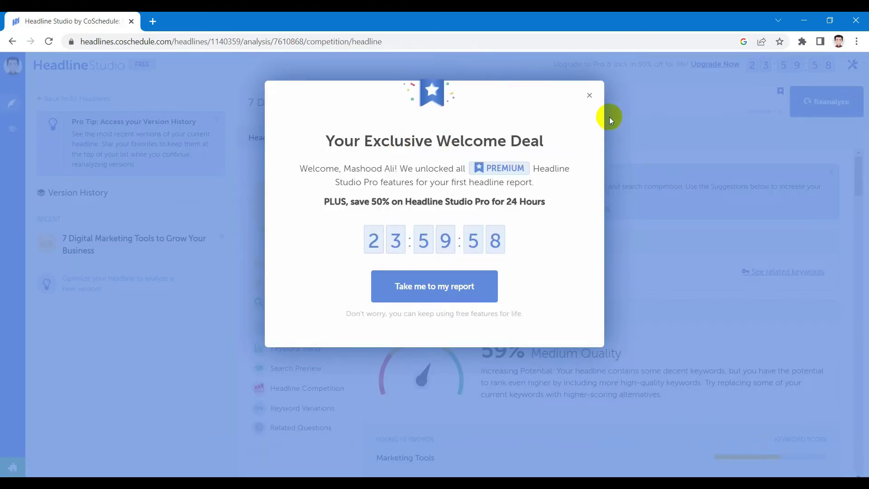
left_click(591, 98)
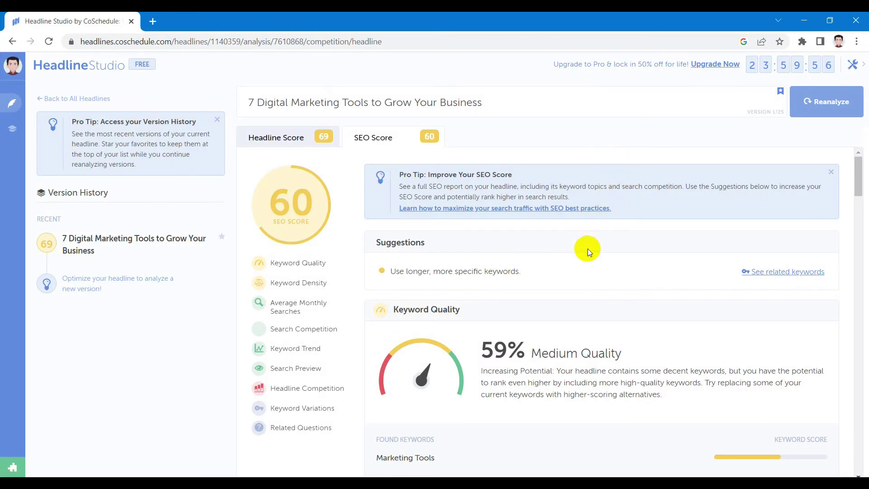
scroll(587, 252, "down", 2)
scroll(615, 251, "down", 3)
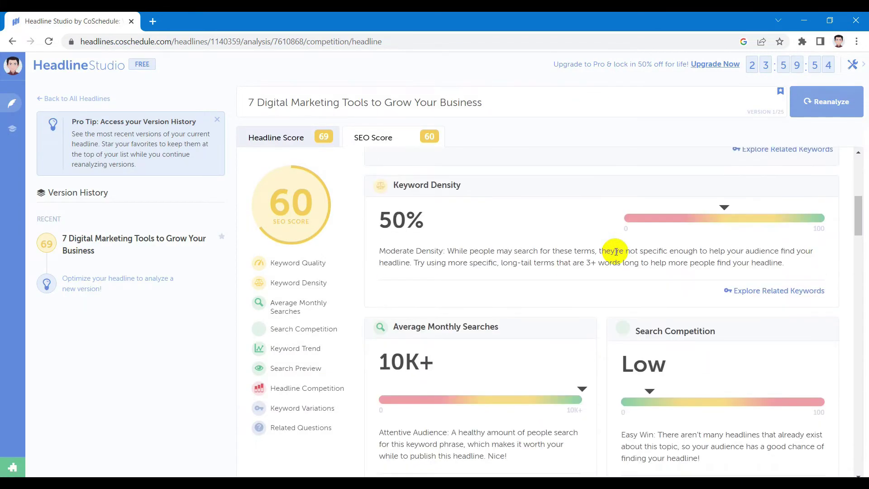
scroll(615, 252, "down", 1)
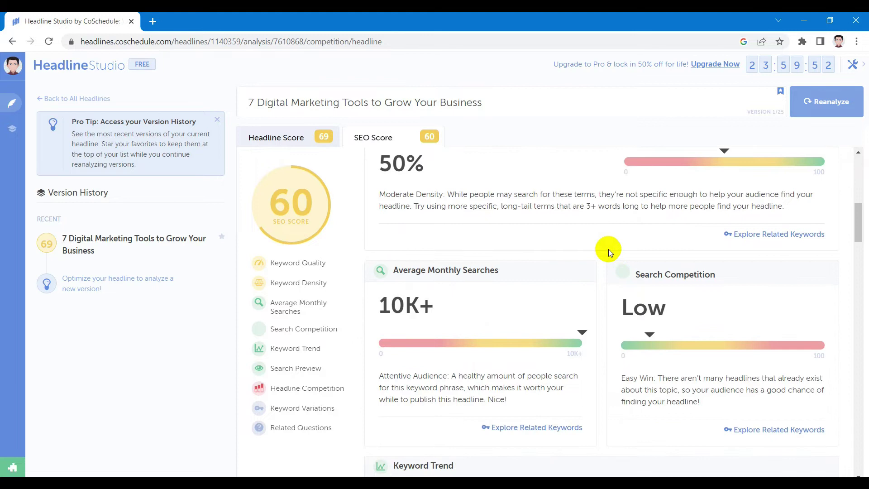
scroll(609, 249, "down", 1)
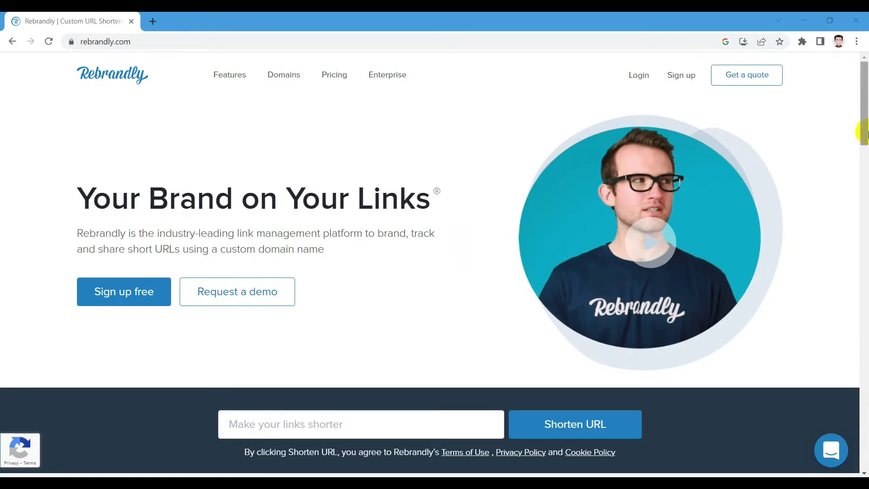
left_click_drag(862, 130, 863, 152)
scroll(834, 189, "down", 2)
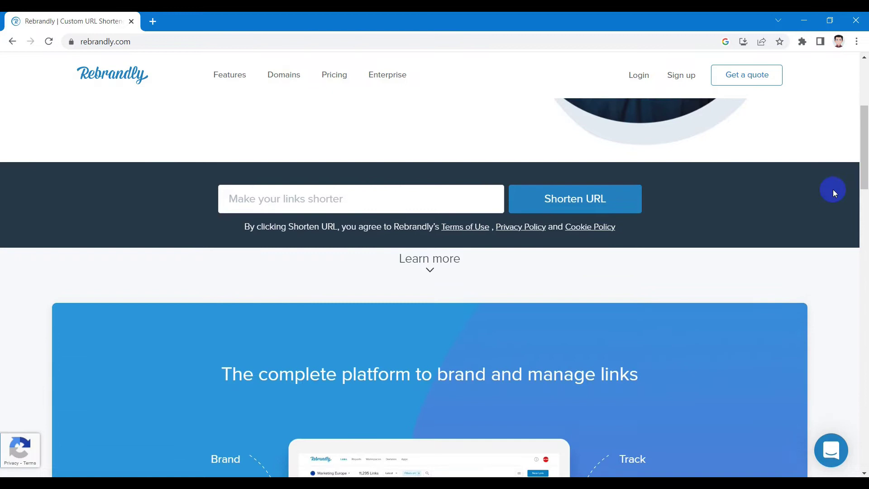
scroll(833, 189, "down", 2)
scroll(833, 189, "down", 1)
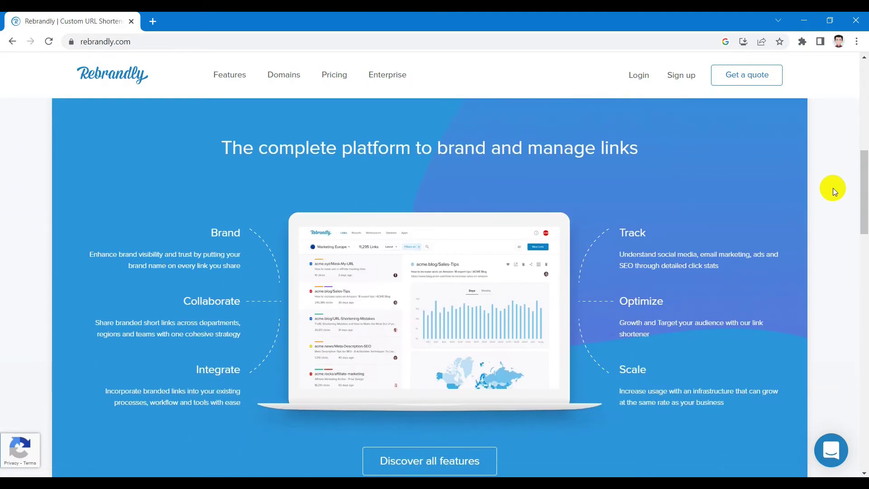
scroll(833, 188, "down", 1)
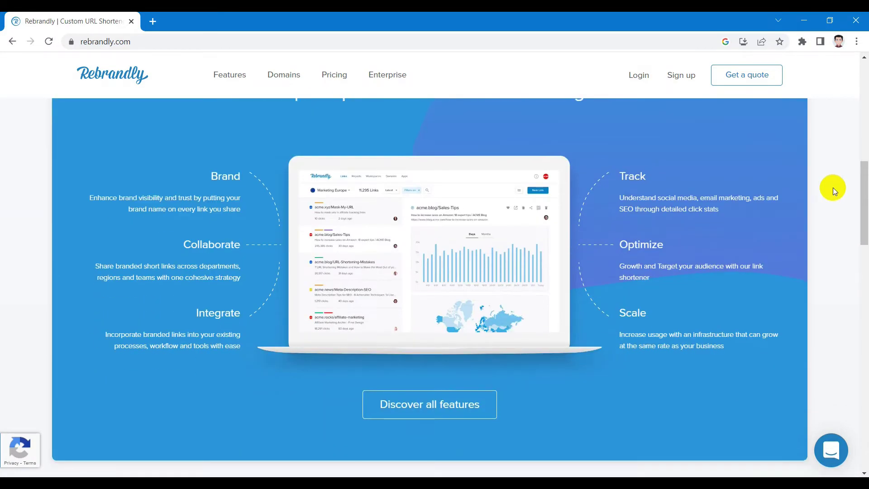
scroll(832, 188, "down", 1)
scroll(833, 188, "down", 2)
scroll(832, 188, "down", 2)
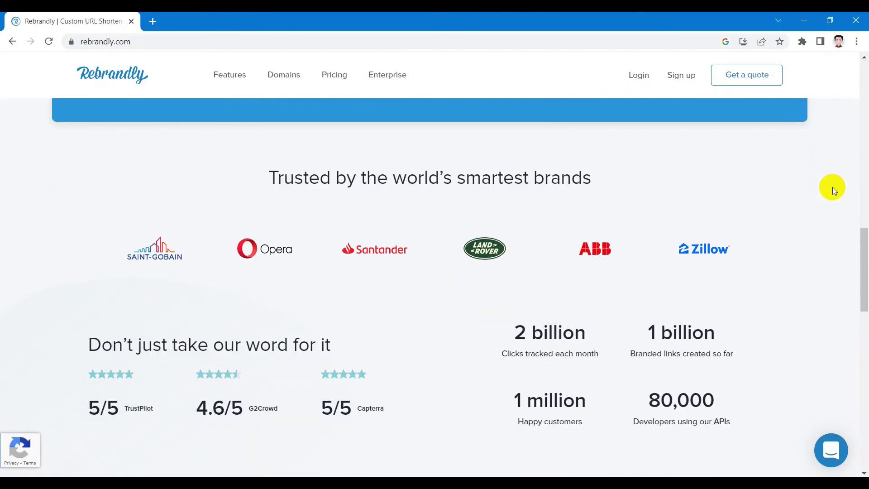
Step: Go to Rebrandly's Pricing page from the top navigation
left_click(337, 73)
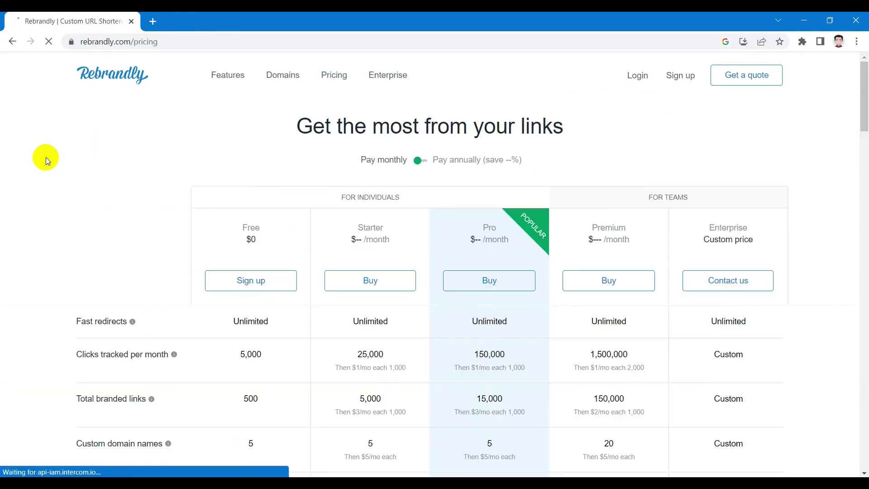
scroll(41, 222, "down", 1)
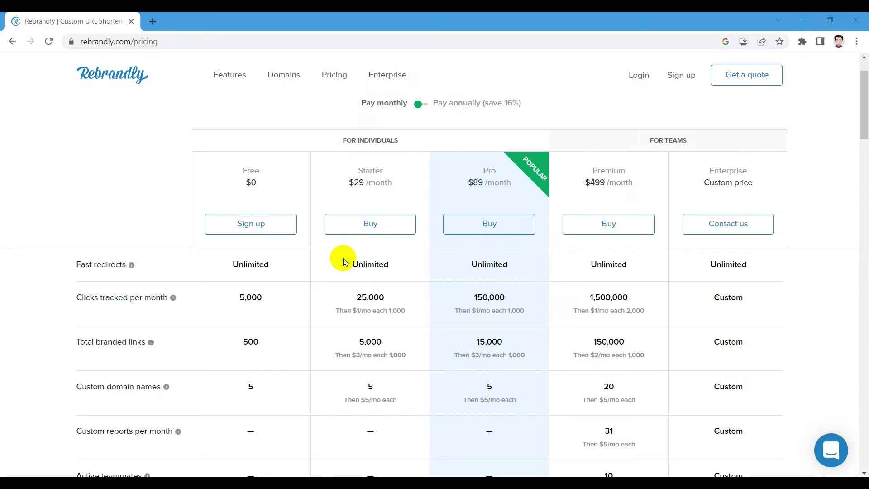
scroll(326, 256, "down", 1)
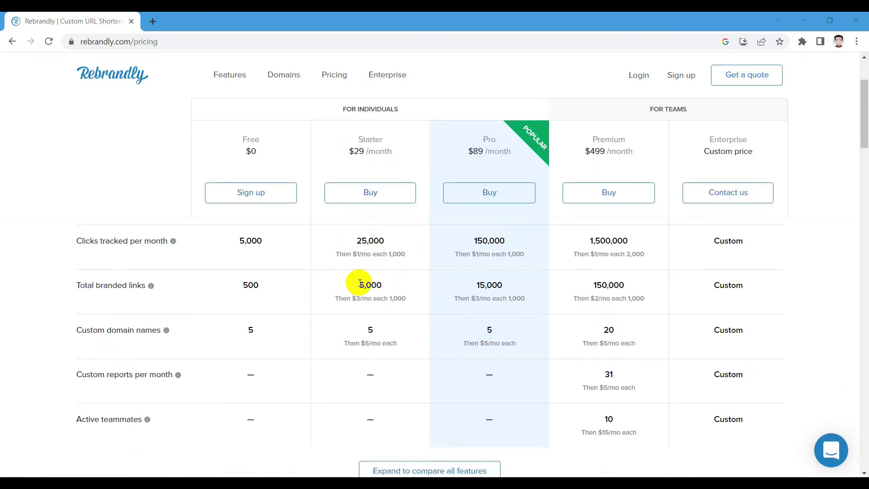
Step: Highlight the Starter plan's custom domain count in the plan comparison table
left_click_drag(370, 330, 380, 331)
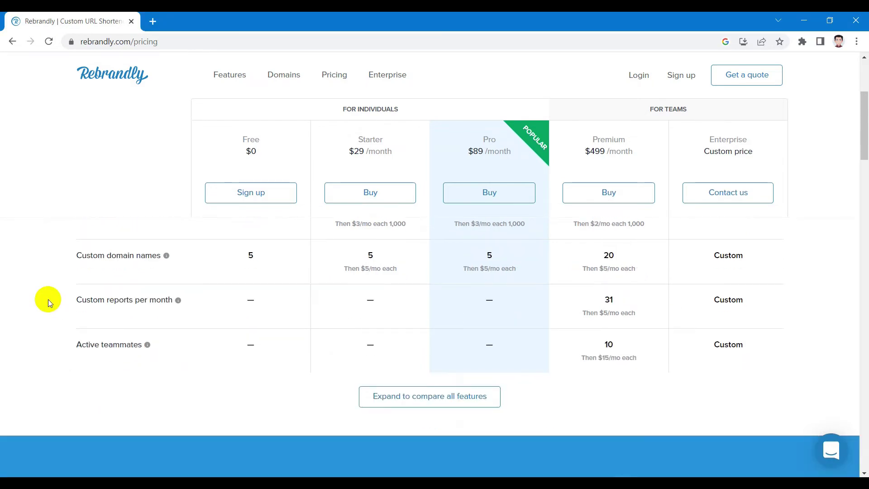
scroll(48, 303, "down", 1)
scroll(48, 301, "down", 1)
scroll(47, 301, "down", 2)
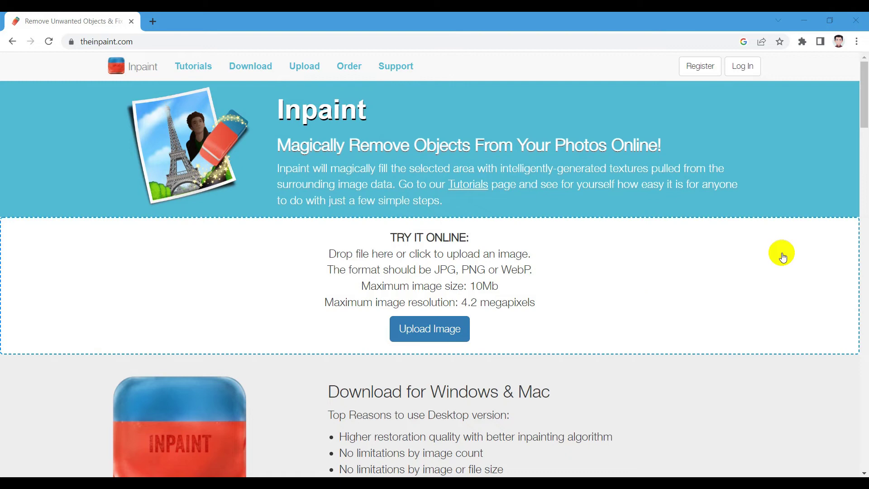
scroll(782, 256, "down", 2)
scroll(782, 257, "down", 2)
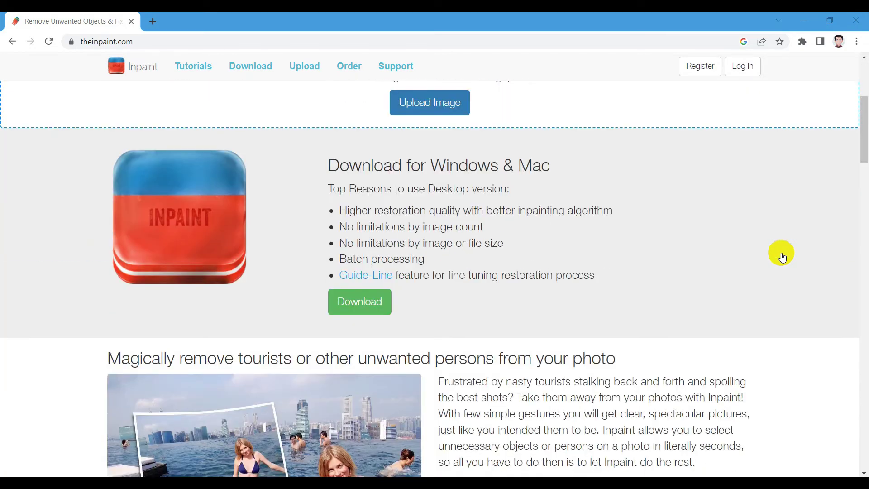
scroll(780, 255, "down", 2)
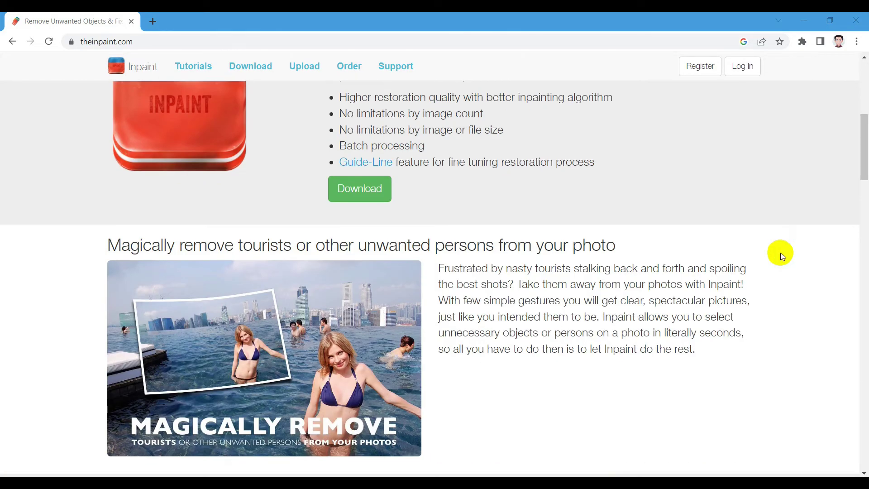
scroll(780, 252, "up", 3)
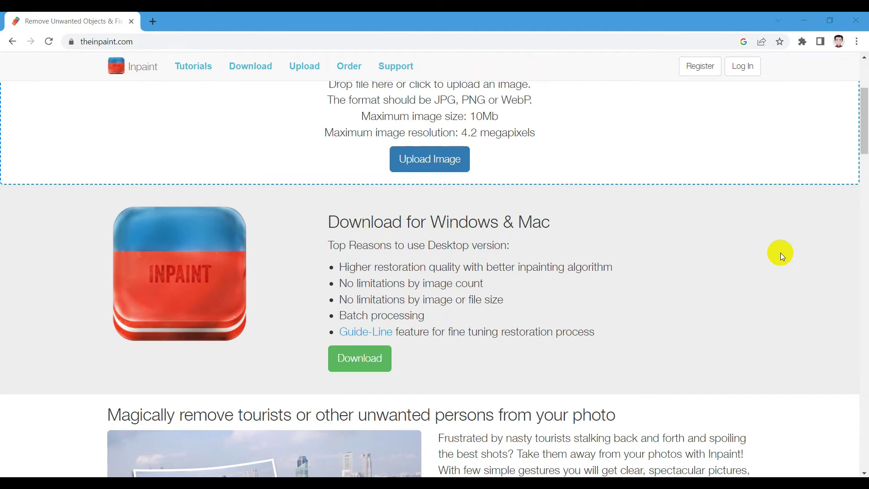
scroll(780, 253, "up", 3)
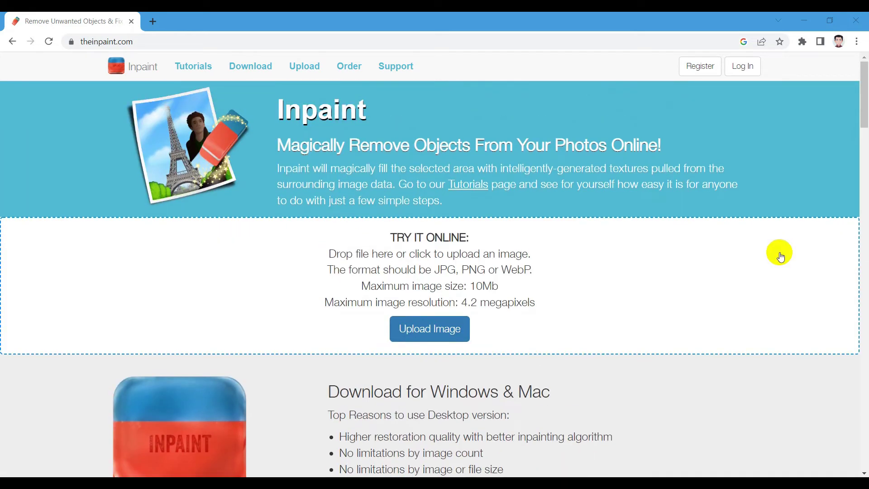
Step: Upload the desk photo with books, coffee cup and pen into Inpaint's editor
left_click(448, 328)
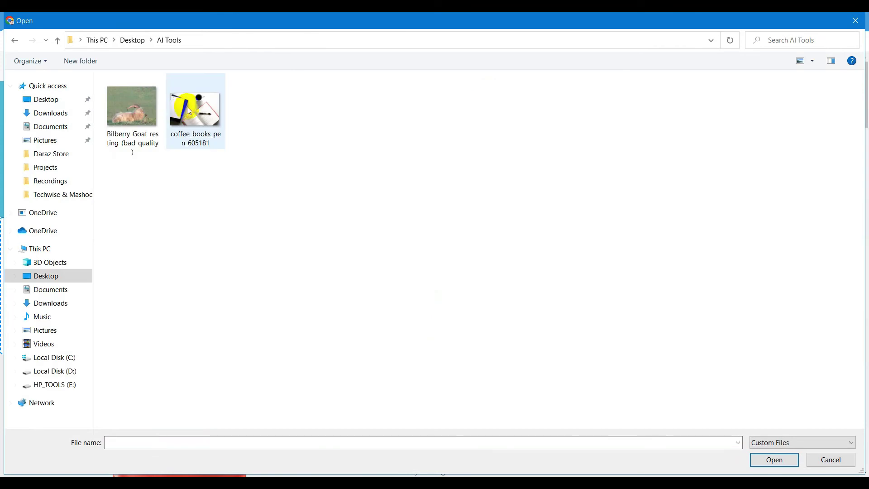
double_click(189, 104)
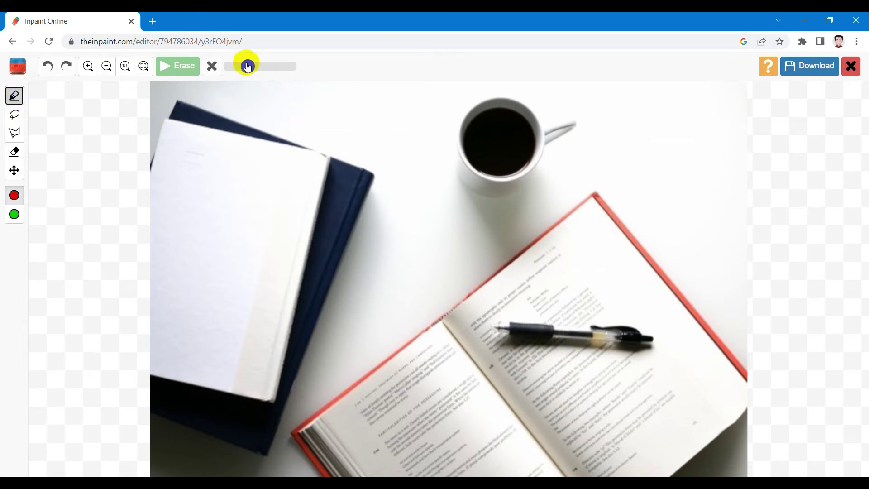
Step: Enlarge the brush and paint the red removal mask over the coffee cup
left_click_drag(248, 66, 271, 66)
mouse_move(461, 160)
left_mouse_down()
mouse_move(510, 114)
mouse_move(497, 165)
mouse_move(531, 164)
mouse_move(501, 140)
left_mouse_up()
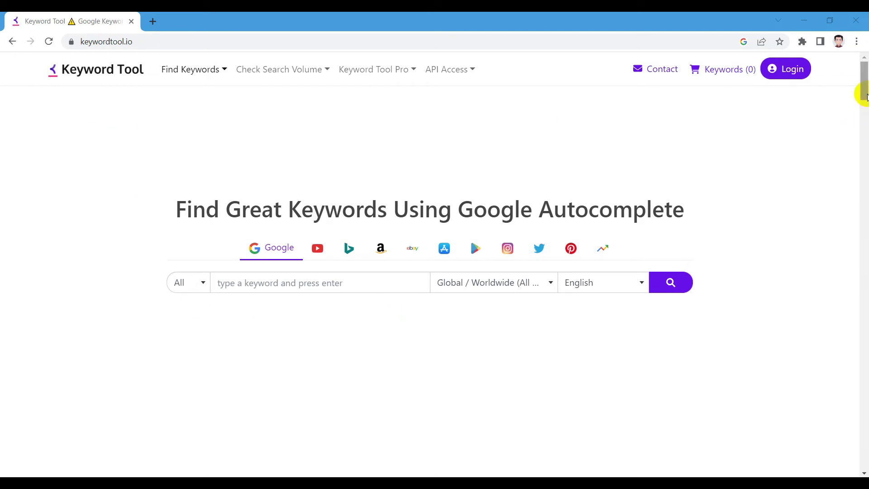
scroll(845, 141, "down", 1)
scroll(845, 143, "down", 1)
scroll(845, 142, "down", 2)
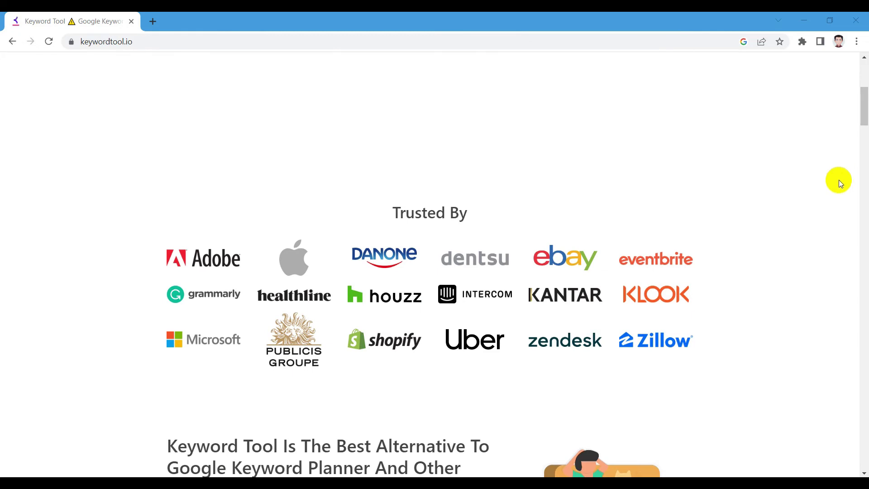
scroll(828, 157, "up", 2)
scroll(822, 163, "up", 1)
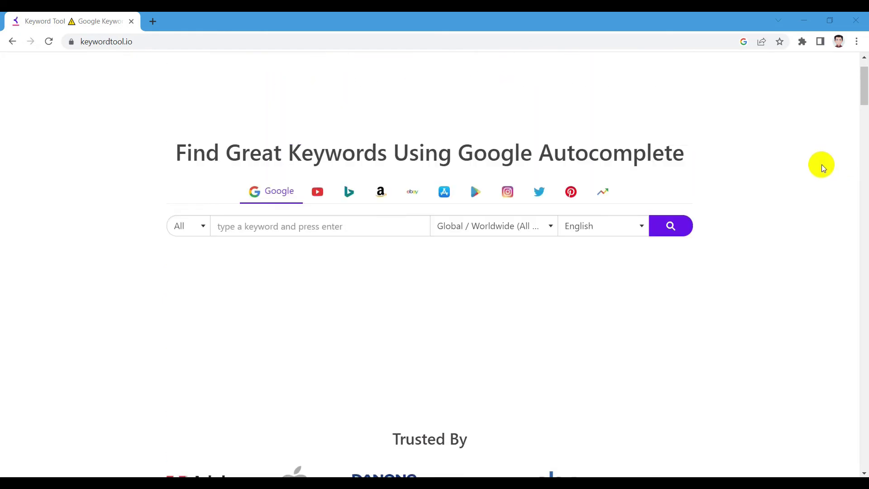
scroll(822, 164, "up", 1)
Step: Paste 'best hp laptops' into the Keyword Tool search field
left_click(272, 285)
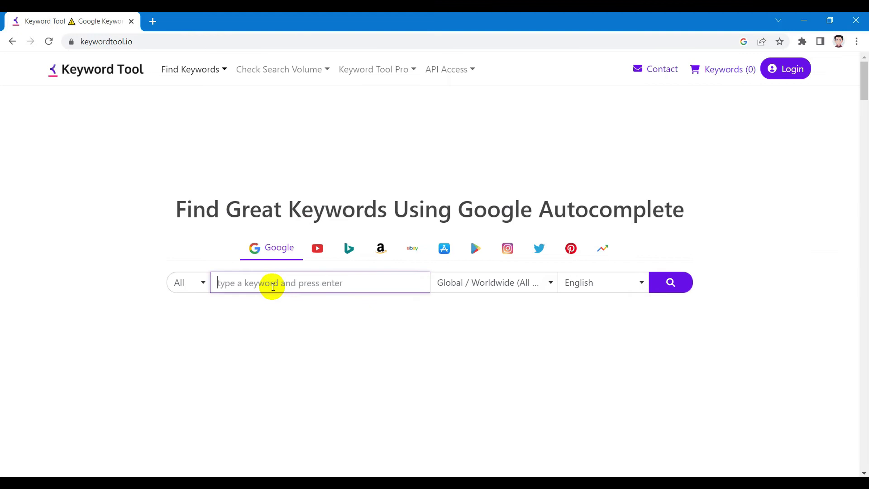
right_click(273, 285)
left_click(310, 180)
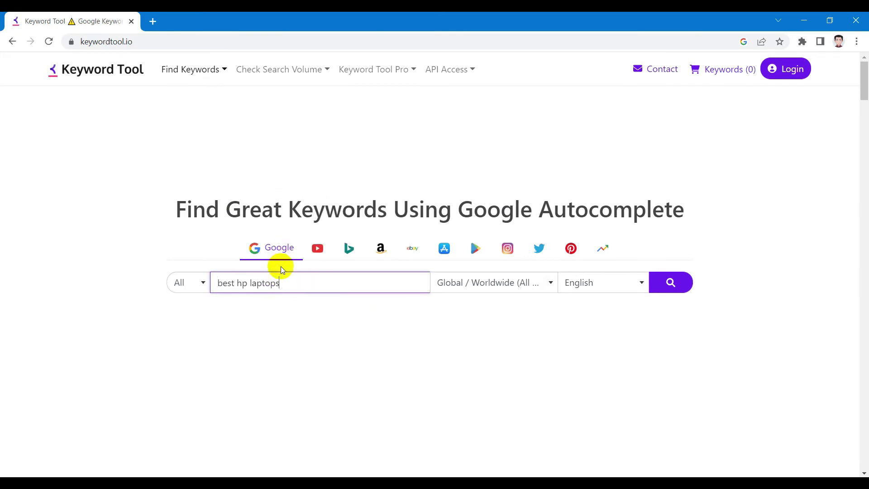
Step: Set the location to United States and run the search, returning 372 keywords
left_click(524, 281)
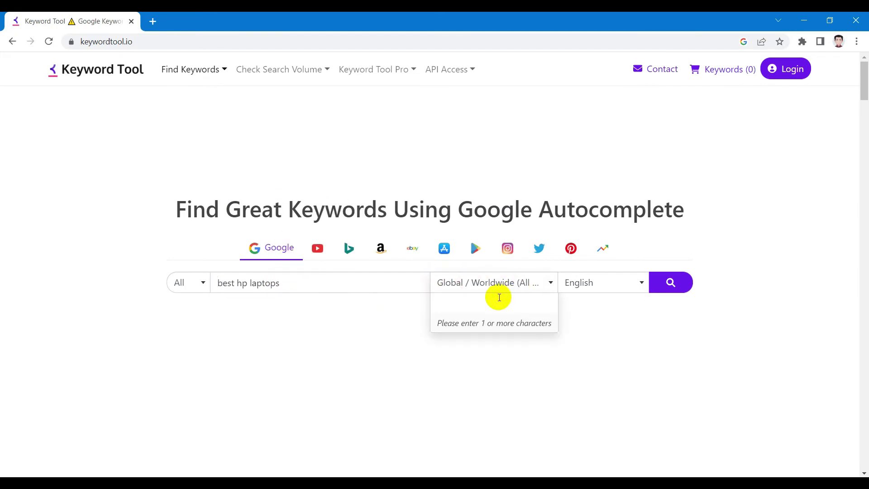
type("united")
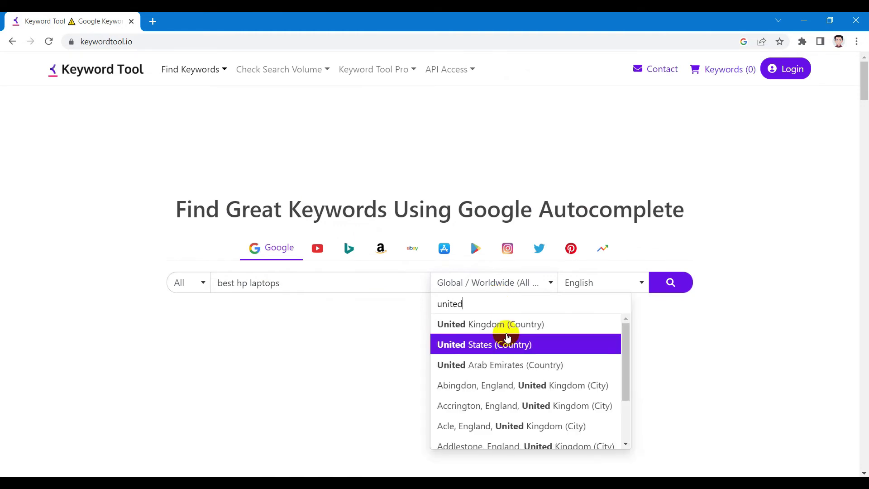
left_click(510, 345)
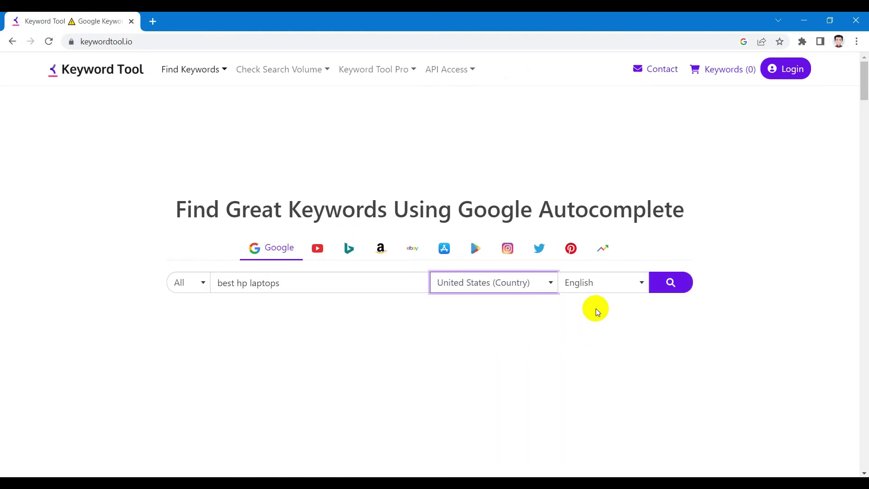
left_click(659, 285)
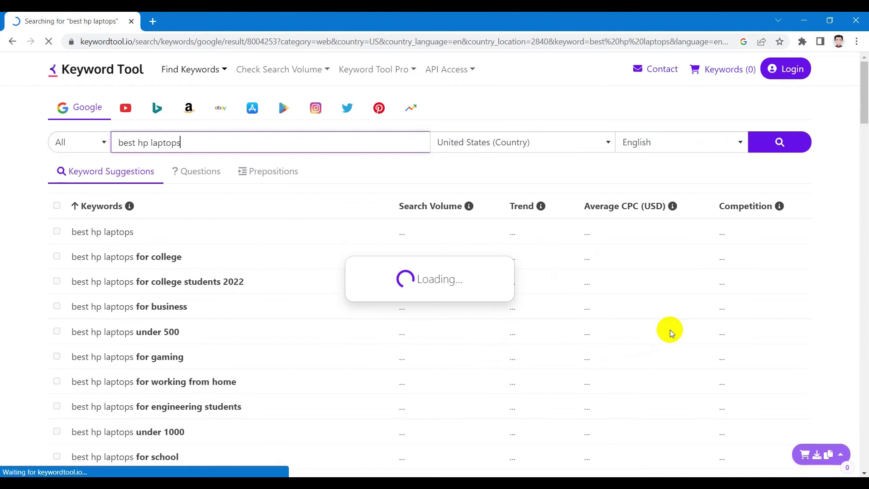
scroll(28, 237, "down", 1)
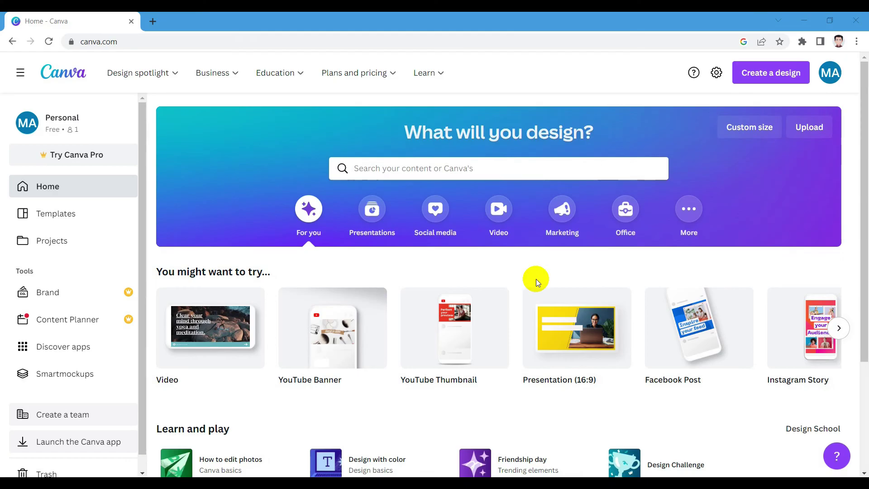
scroll(530, 275, "down", 2)
scroll(530, 275, "down", 2)
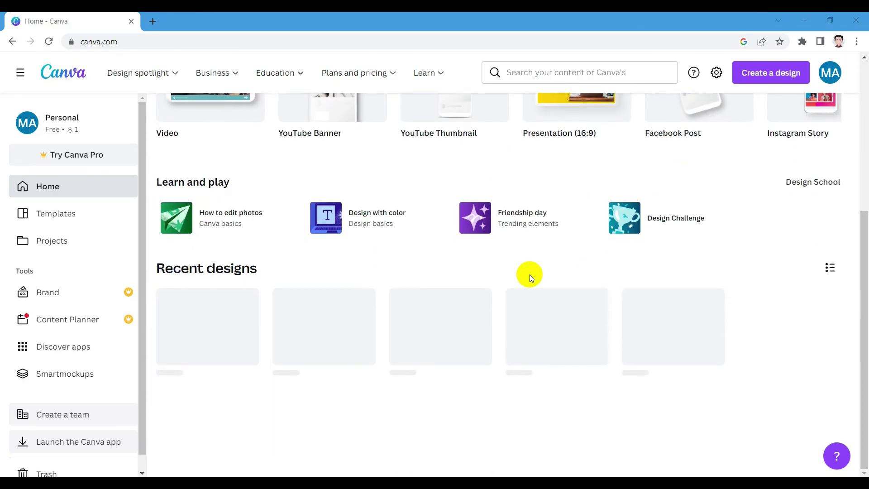
scroll(529, 274, "up", 3)
Step: Search Canva's templates for blog title images, returning 933 results
left_click(468, 169)
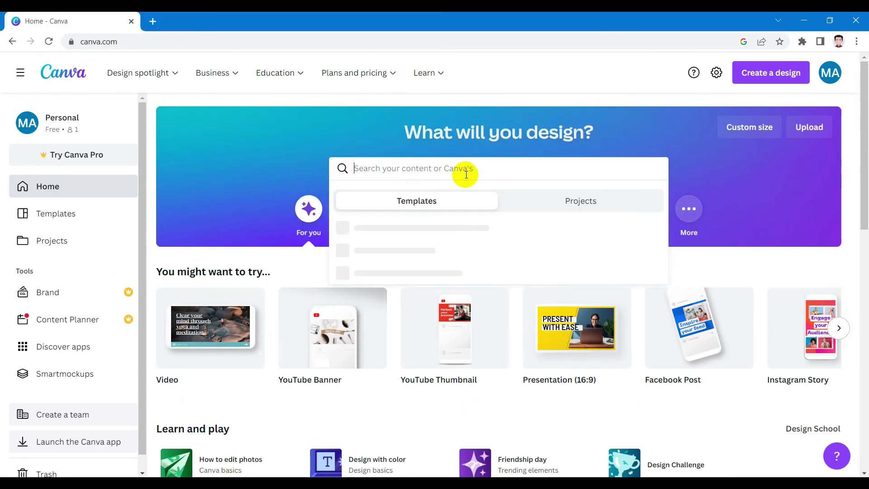
type("ebooks")
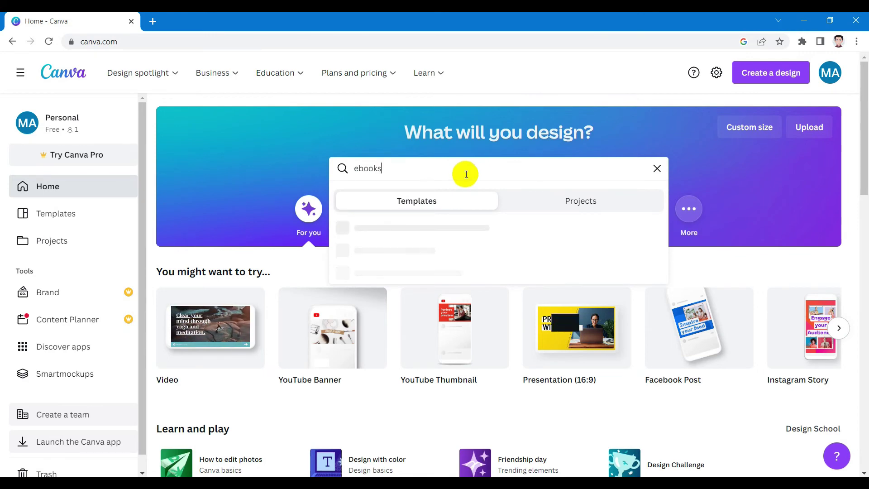
key("Return")
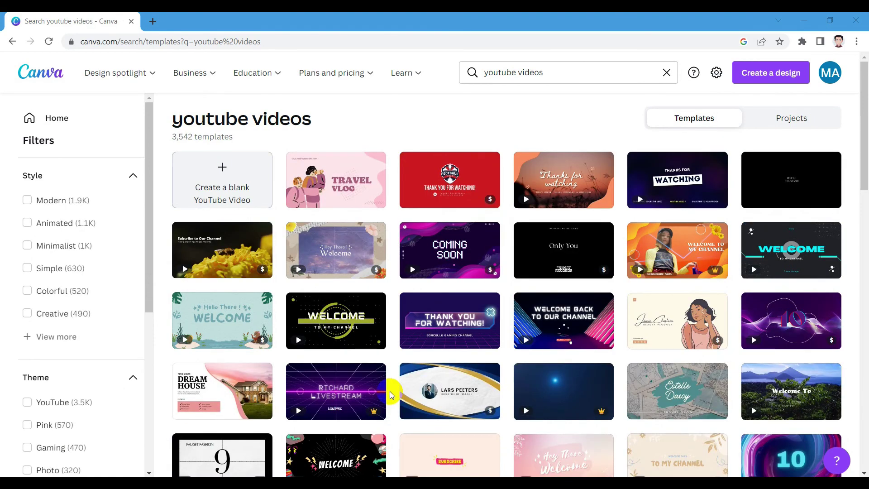
scroll(389, 391, "down", 1)
scroll(389, 391, "down", 1)
scroll(390, 391, "down", 1)
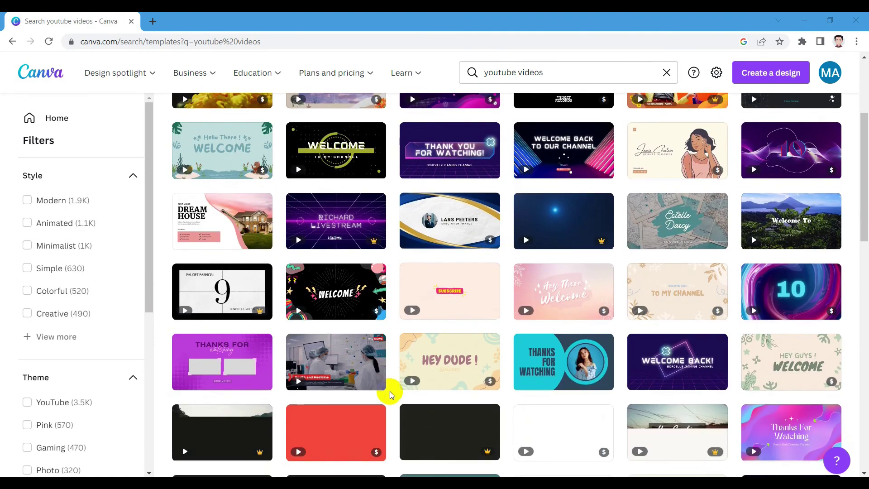
scroll(390, 391, "up", 3)
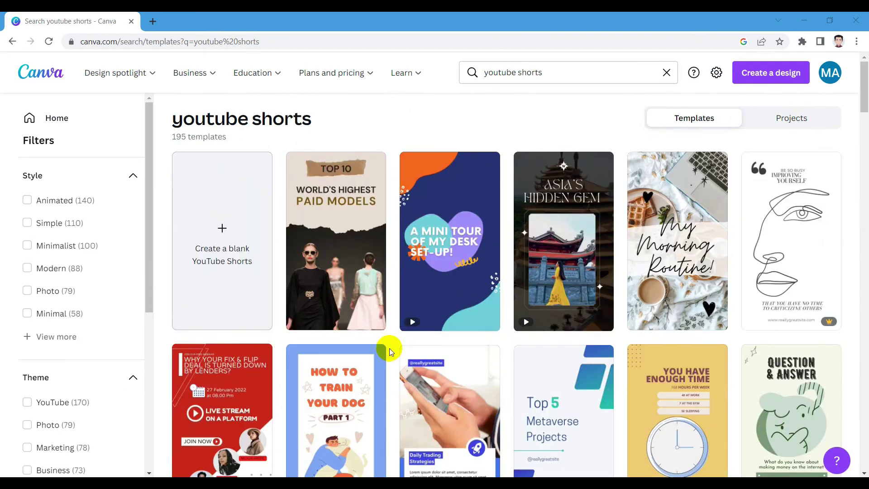
scroll(389, 349, "down", 1)
scroll(389, 348, "down", 1)
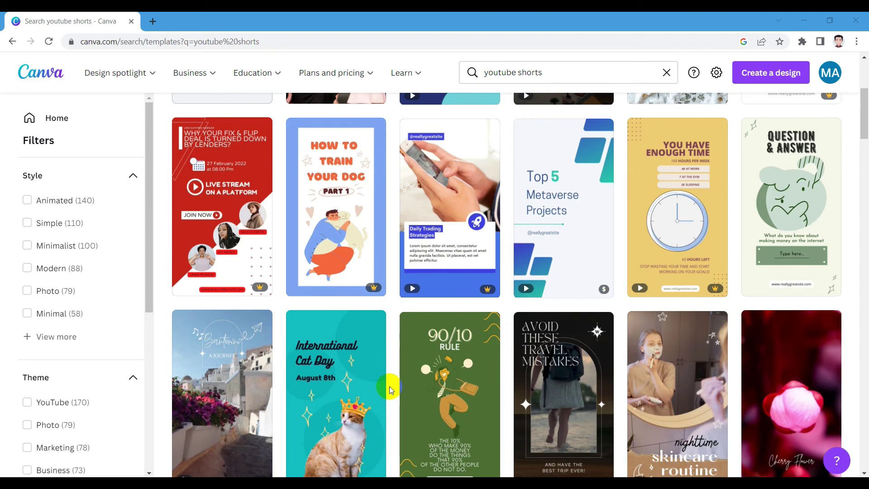
scroll(388, 387, "down", 3)
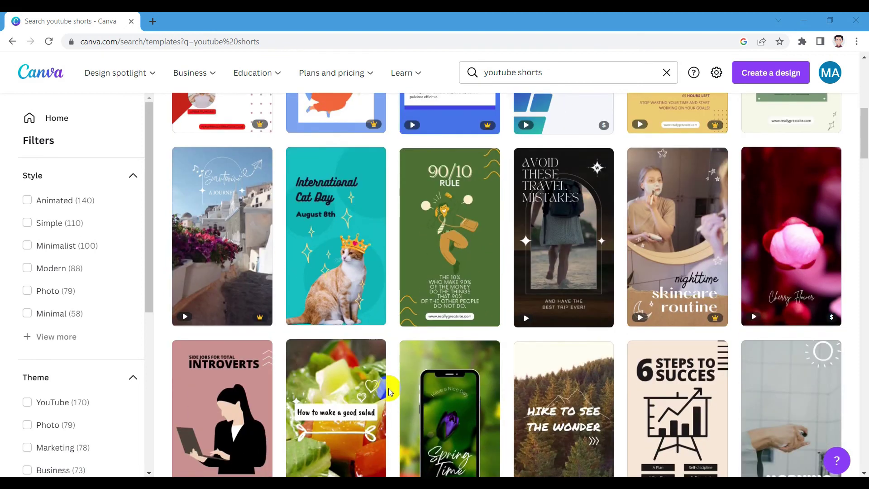
scroll(389, 389, "down", 2)
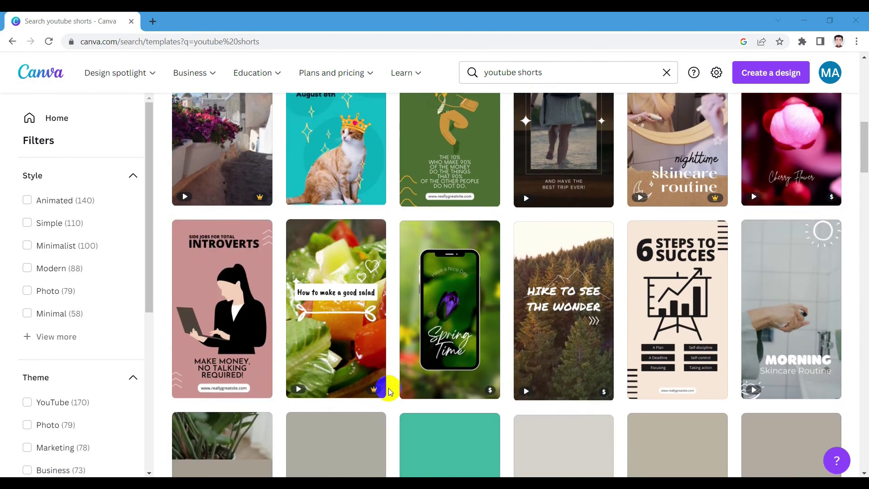